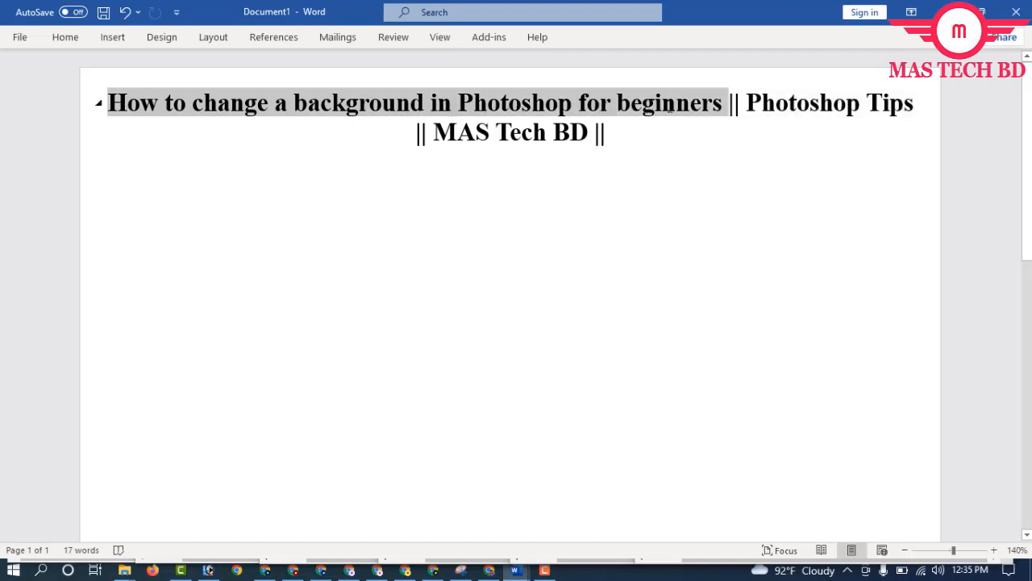
click(695, 162)
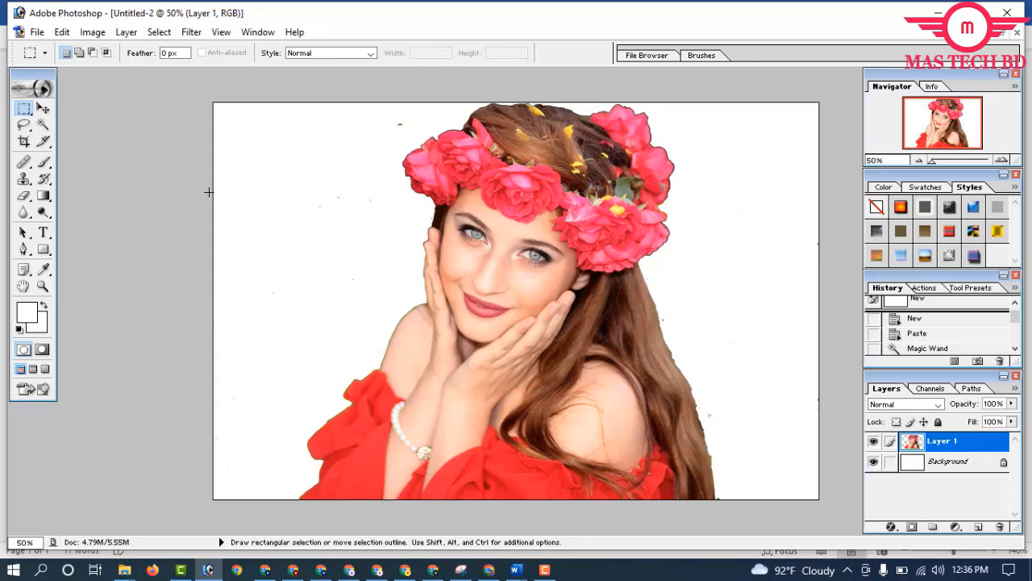
drag(184, 99, 841, 523)
click(837, 523)
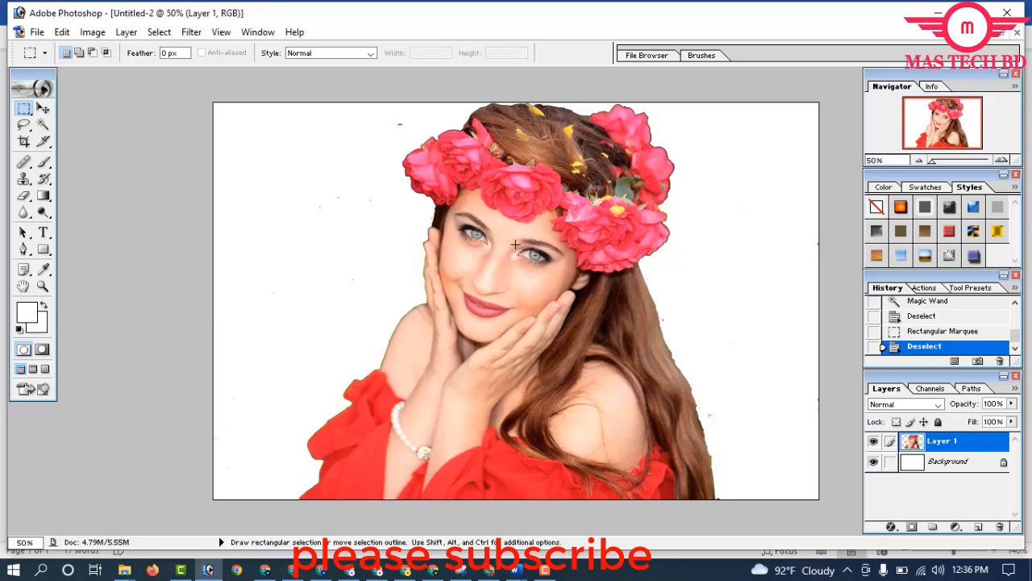
Check the portrait document's image size without changing it, and view the forest document before returning to the portrait
click(92, 31)
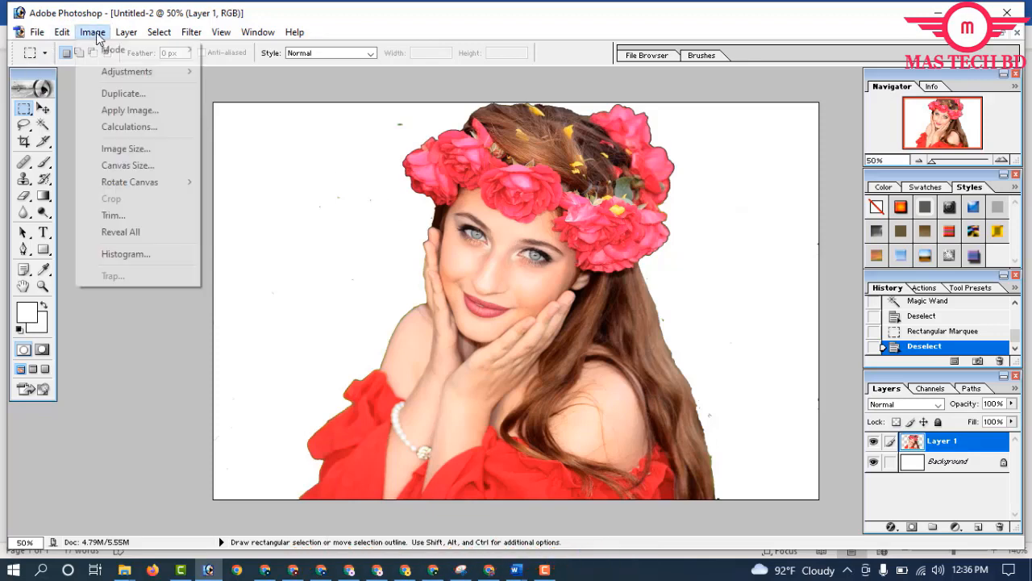
click(138, 149)
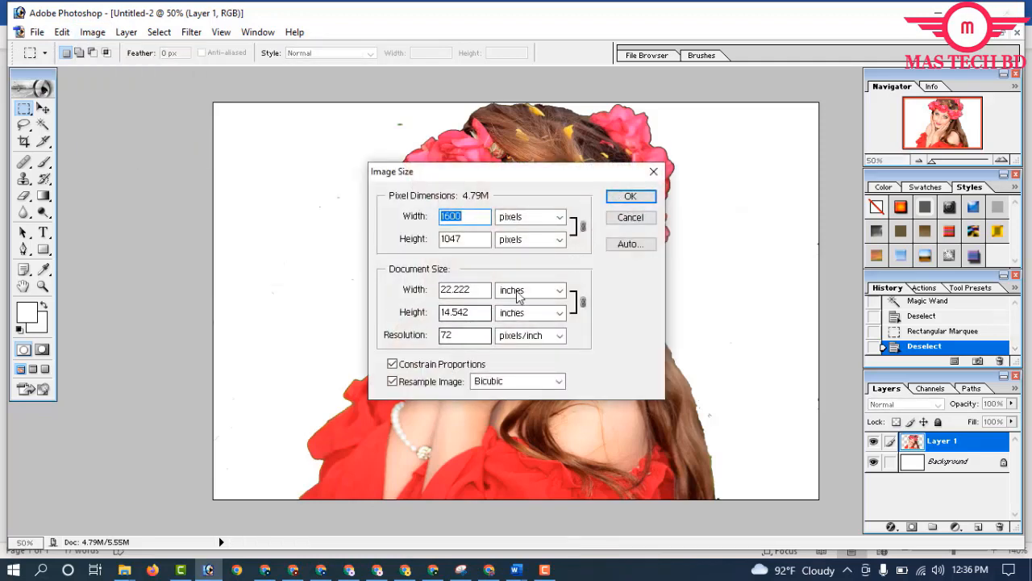
click(621, 226)
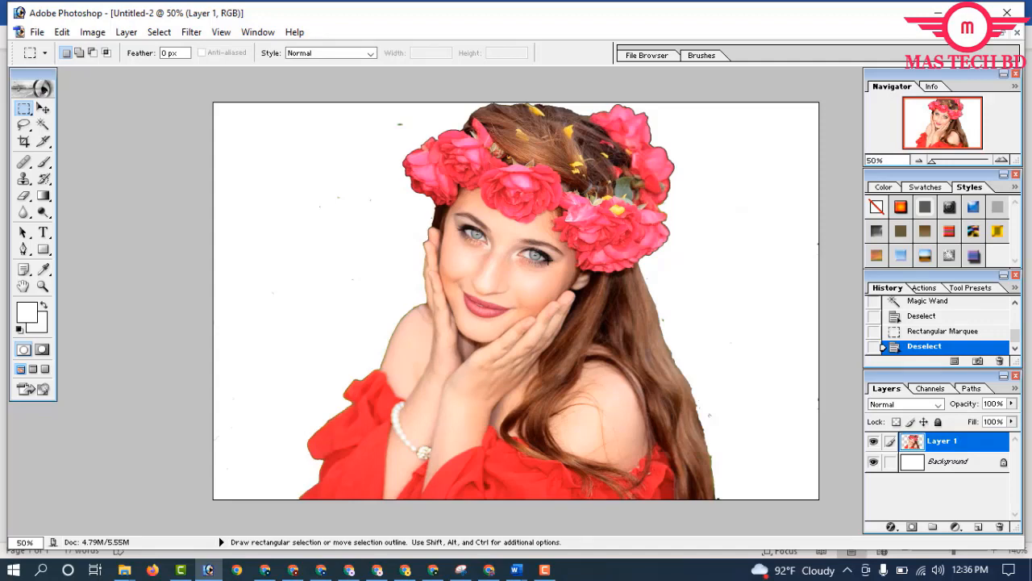
key(ctrl+Tab)
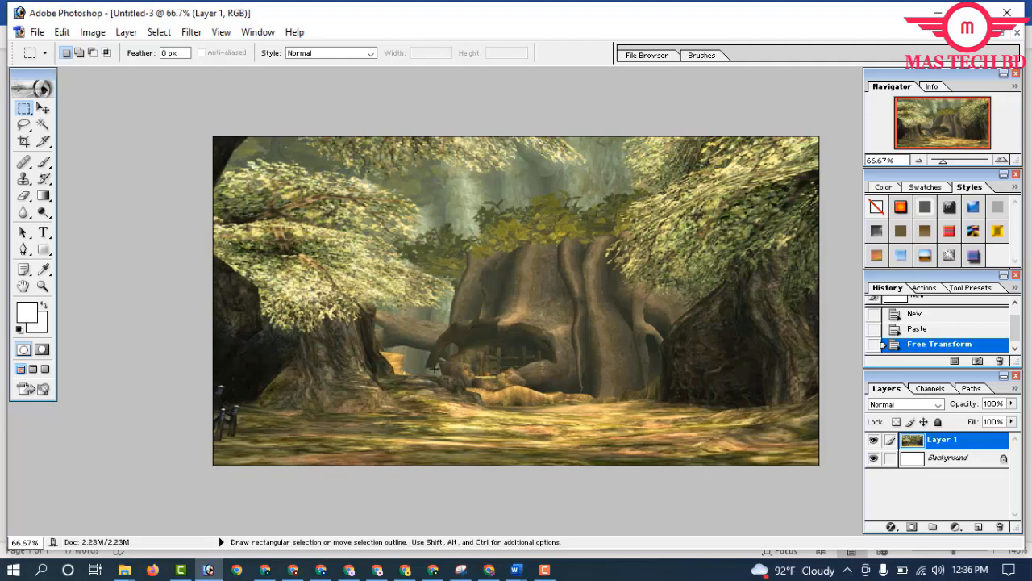
key(ctrl+Tab)
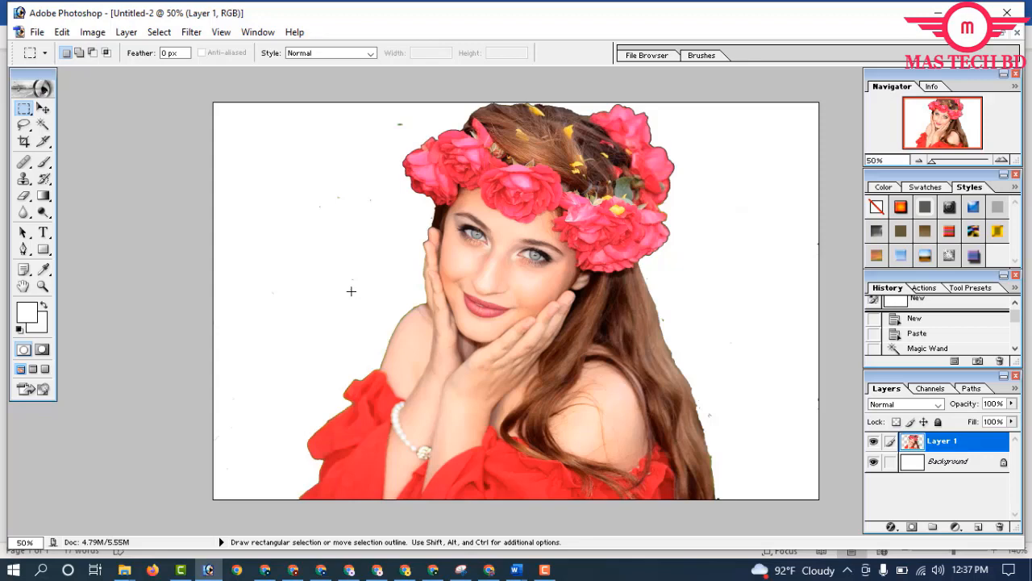
drag(211, 117, 815, 514)
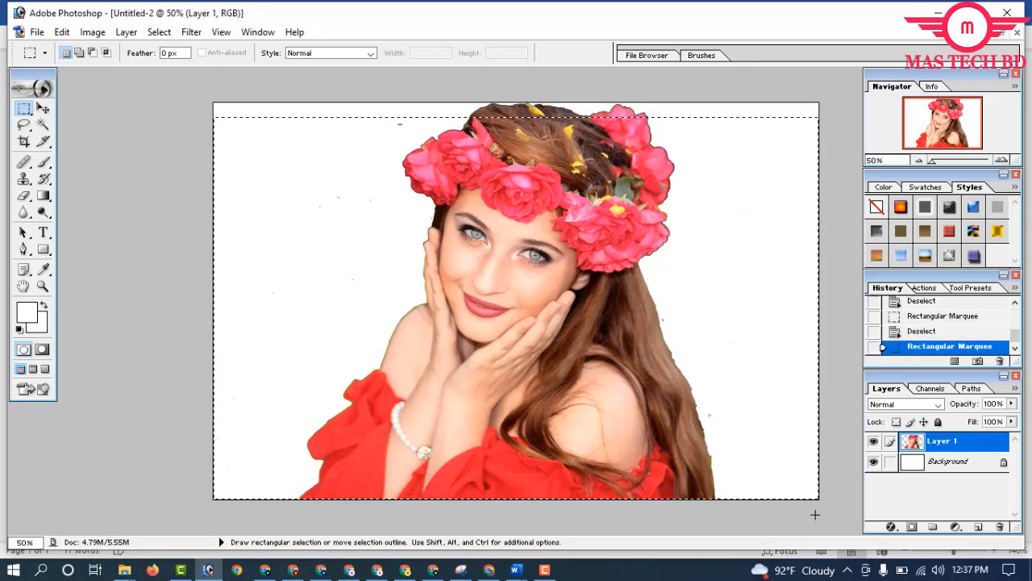
key(ctrl+d)
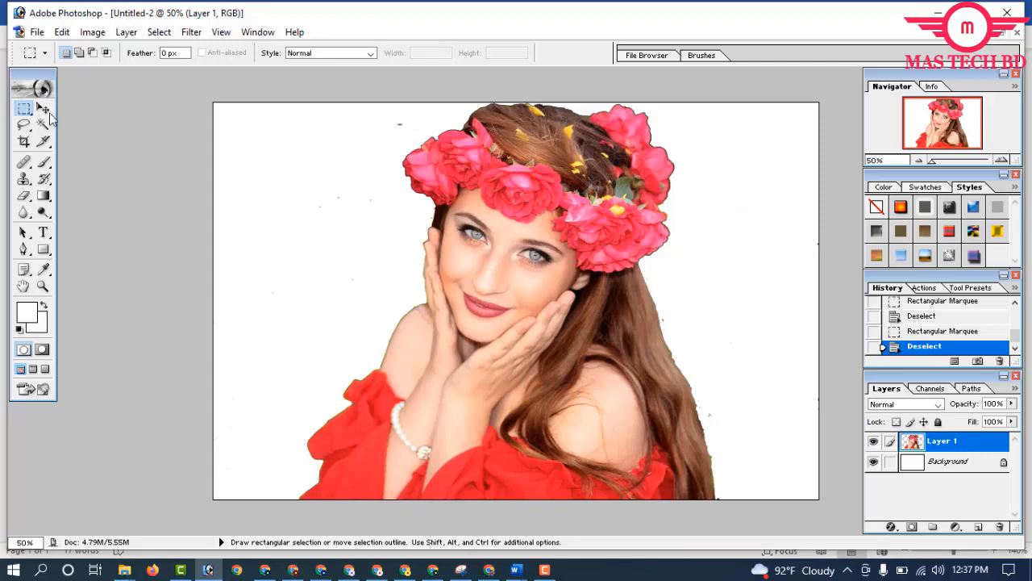
drag(135, 107, 929, 513)
click(25, 108)
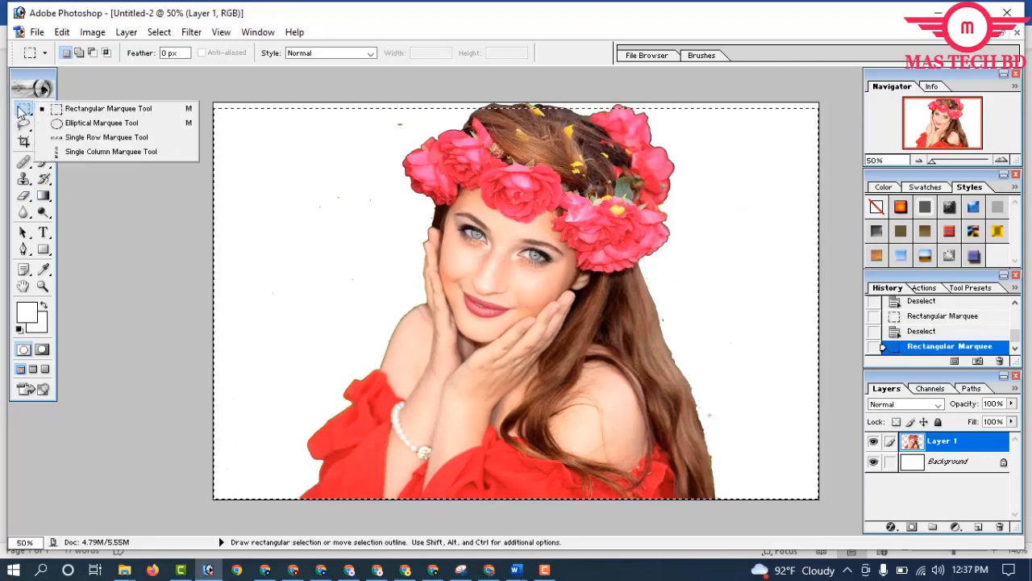
click(279, 157)
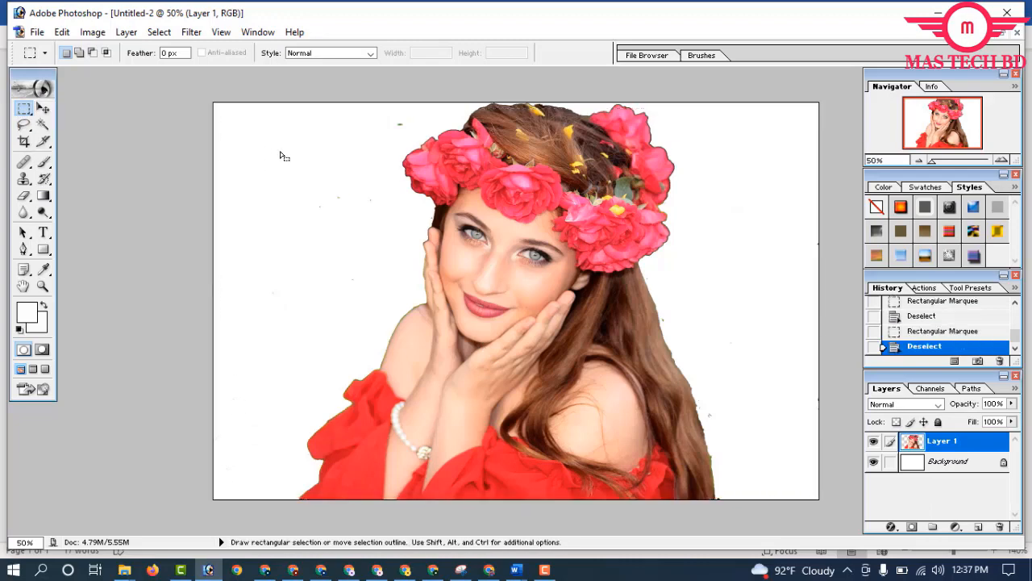
drag(130, 105, 849, 498)
click(836, 462)
Select the white areas on both sides of the woman with the Magic Wand and delete them from Layer 1
click(42, 125)
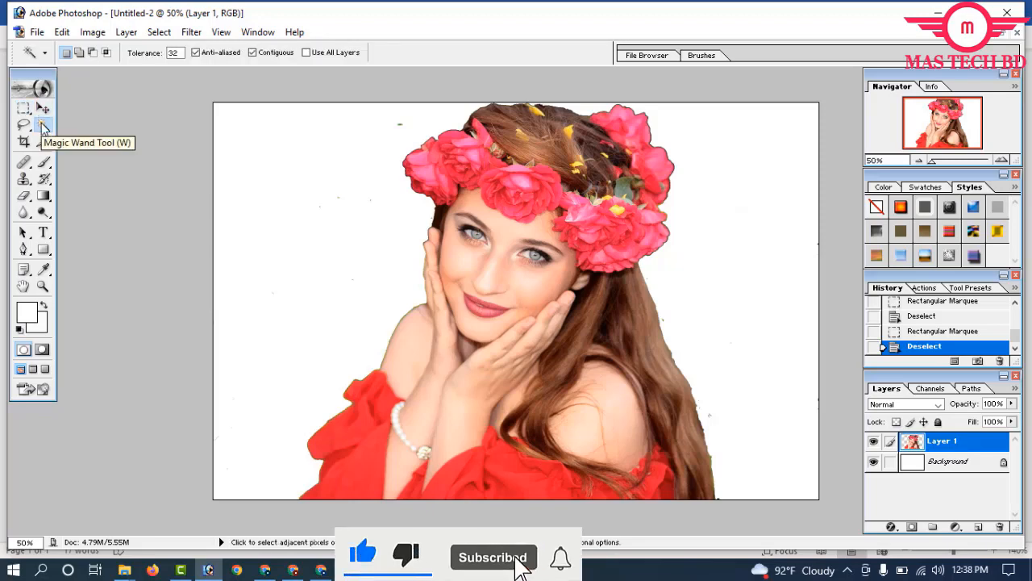
click(337, 208)
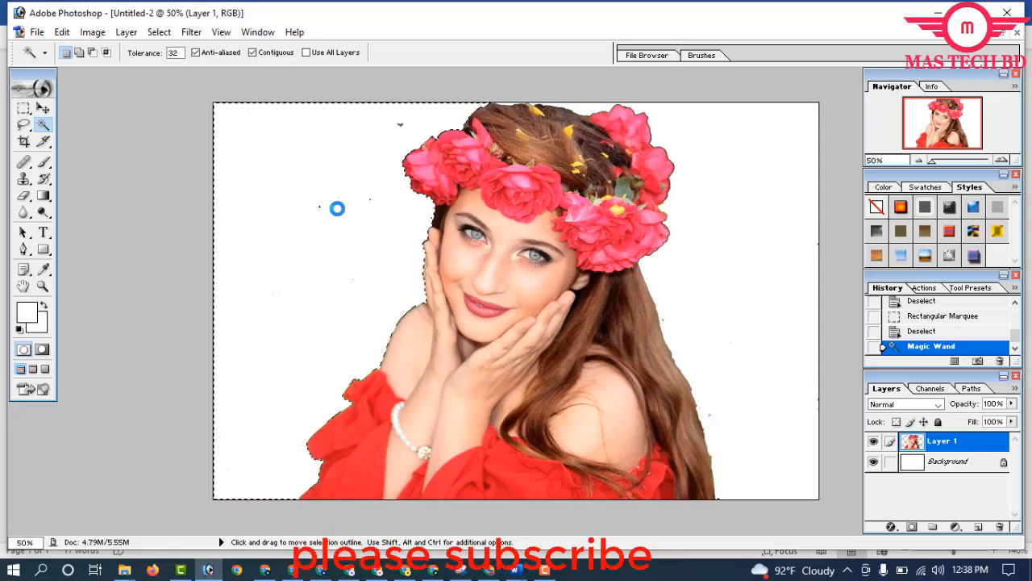
key(shift)
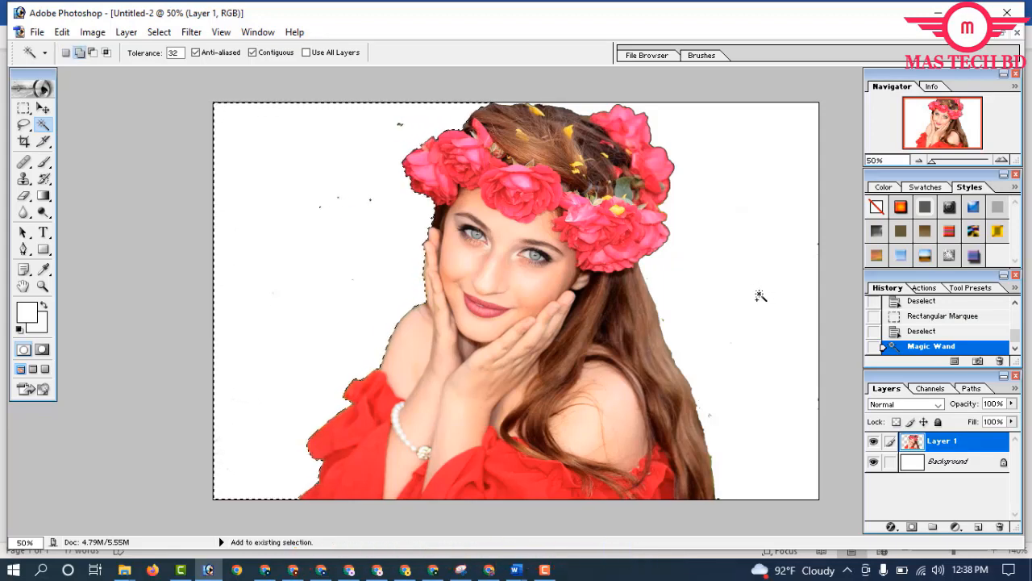
shift+click(749, 290)
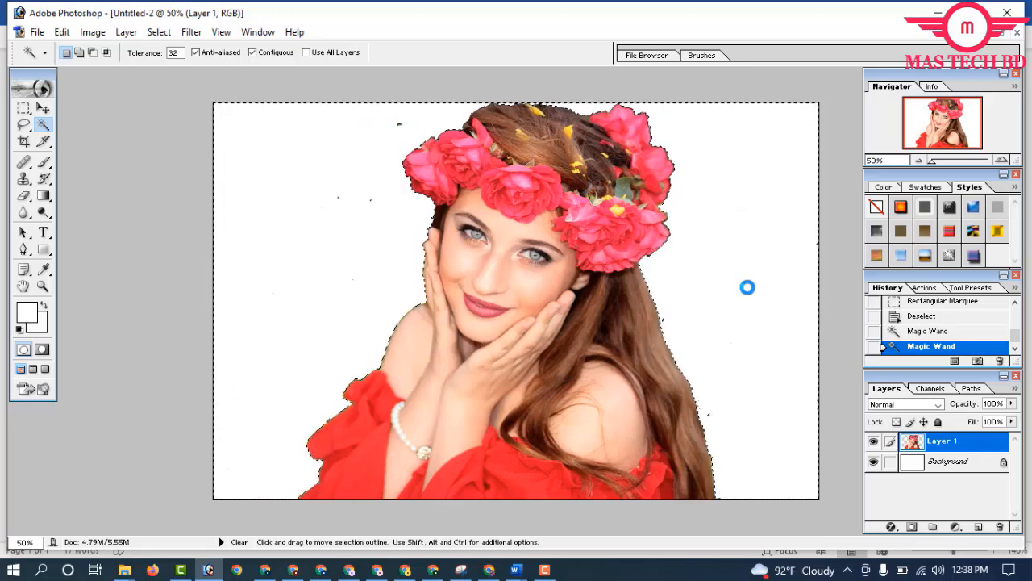
key(Delete)
Convert the locked Background into a regular layer, clear the selected area from it, and deselect
double_click(948, 461)
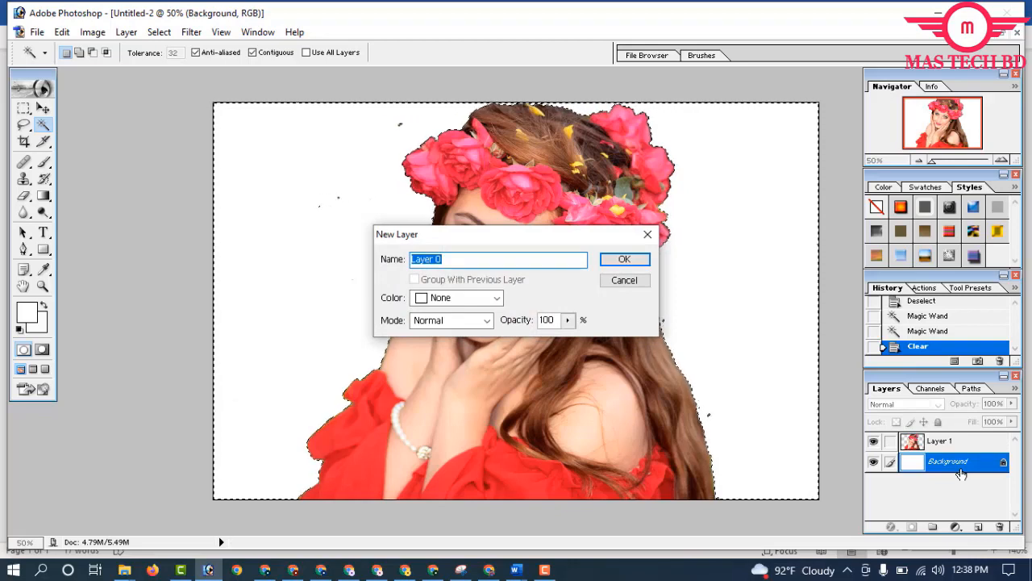
key(Return)
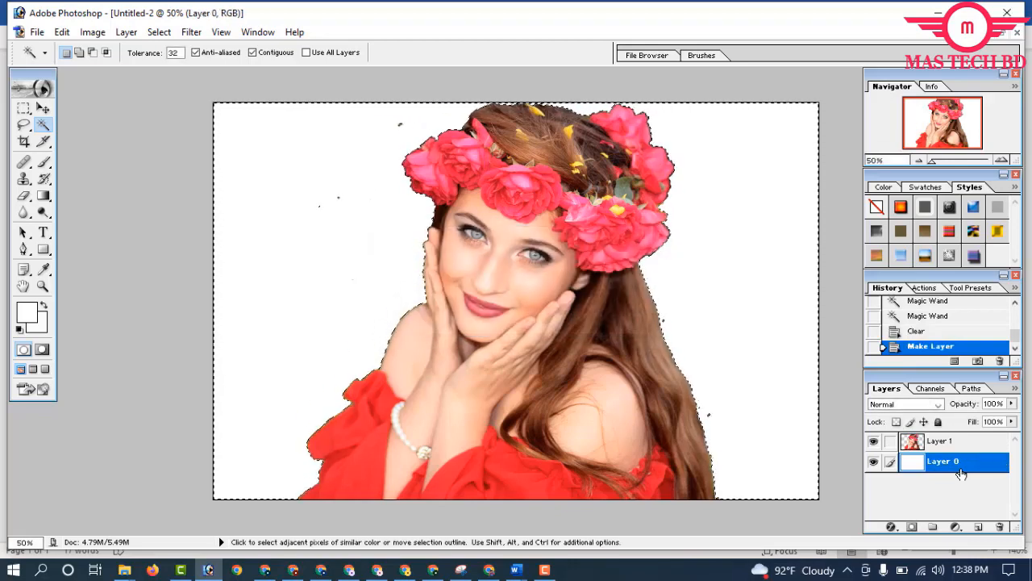
key(Delete)
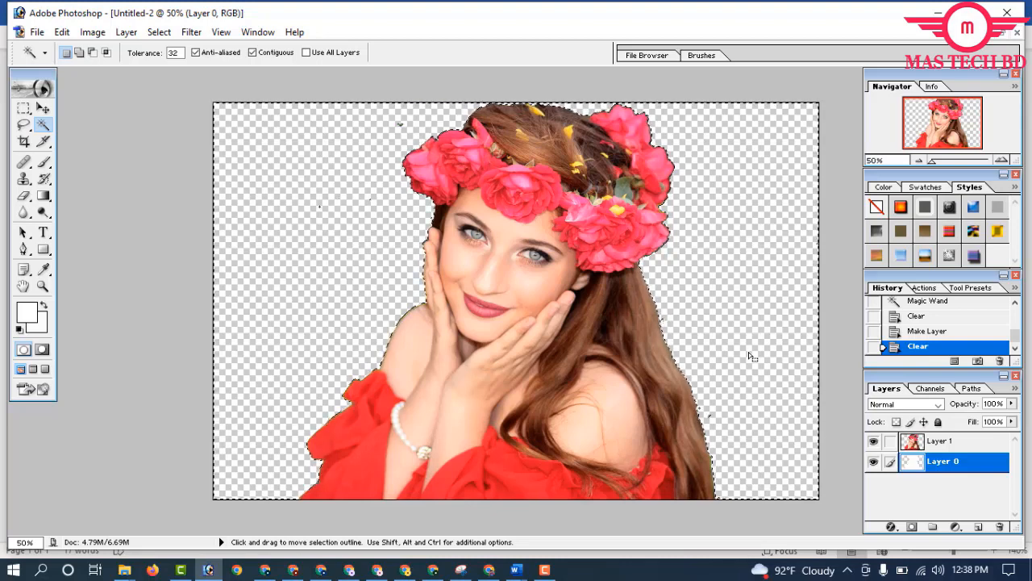
click(24, 107)
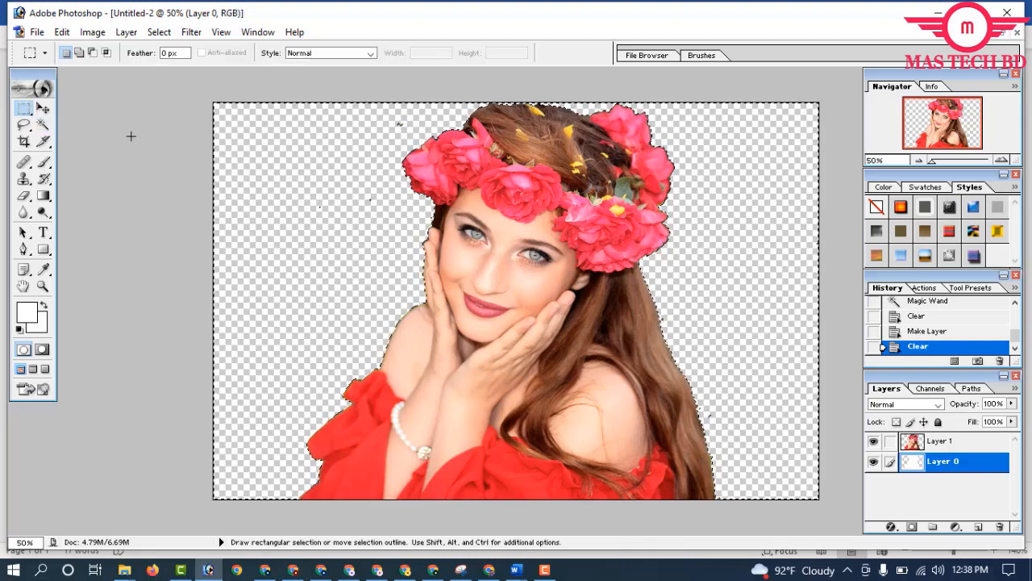
click(340, 216)
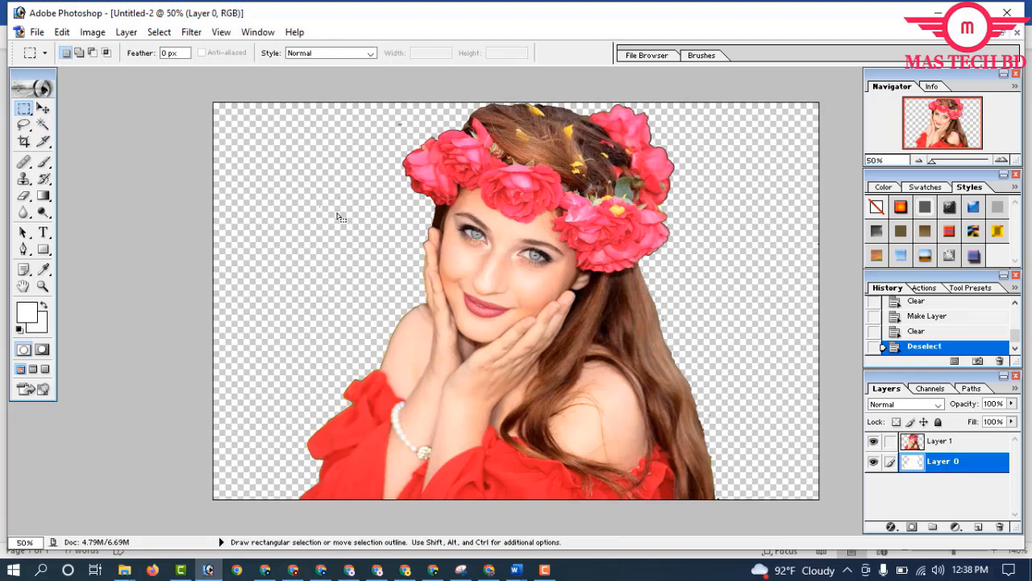
Copy the whole canvas of the portrait's Layer 1 and paste it into the forest document Untitled-3
key(ctrl)
key(ctrl+a)
key(ctrl)
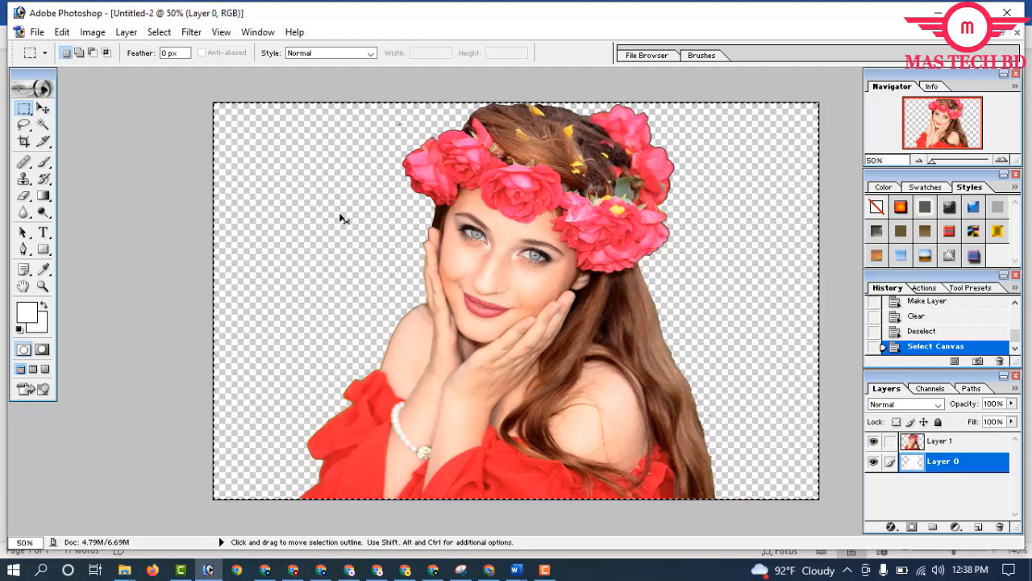
click(968, 441)
key(ctrl+a)
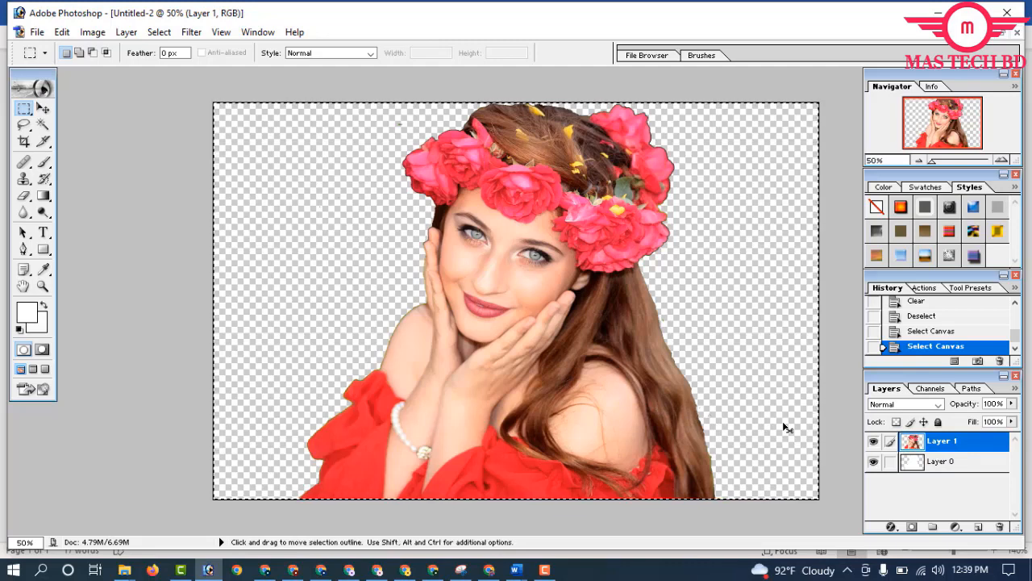
key(ctrl+Tab)
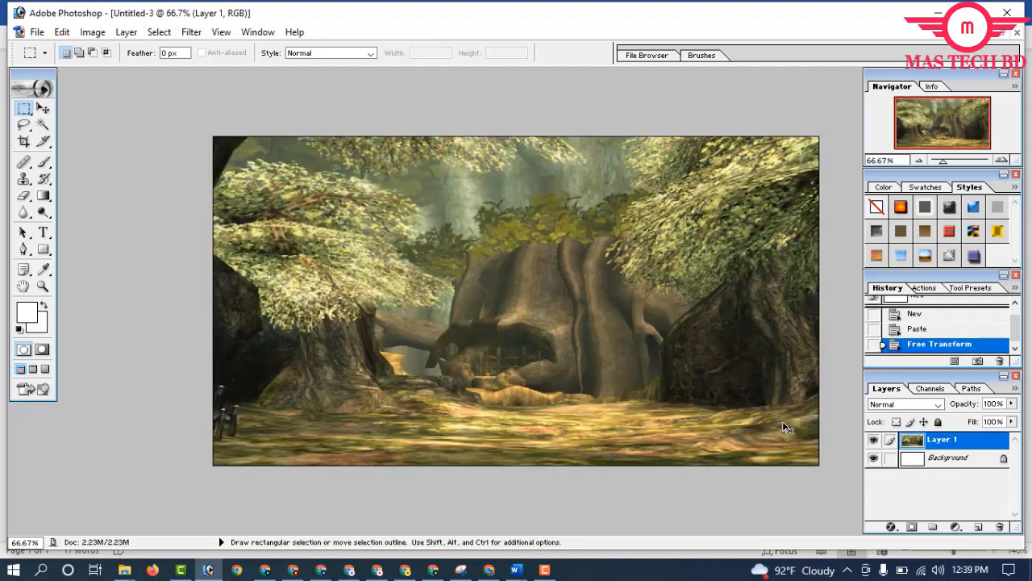
key(ctrl+v)
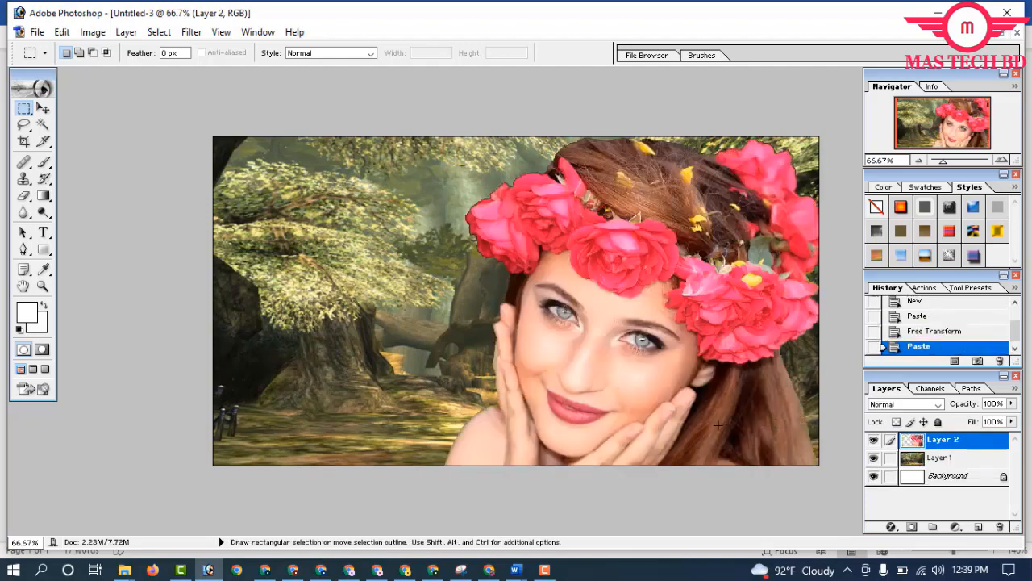
Scale the pasted woman to about 75% width and 56.1% height with Free Transform, aligned to the canvas's lower edge
scroll(711, 432, down, 4)
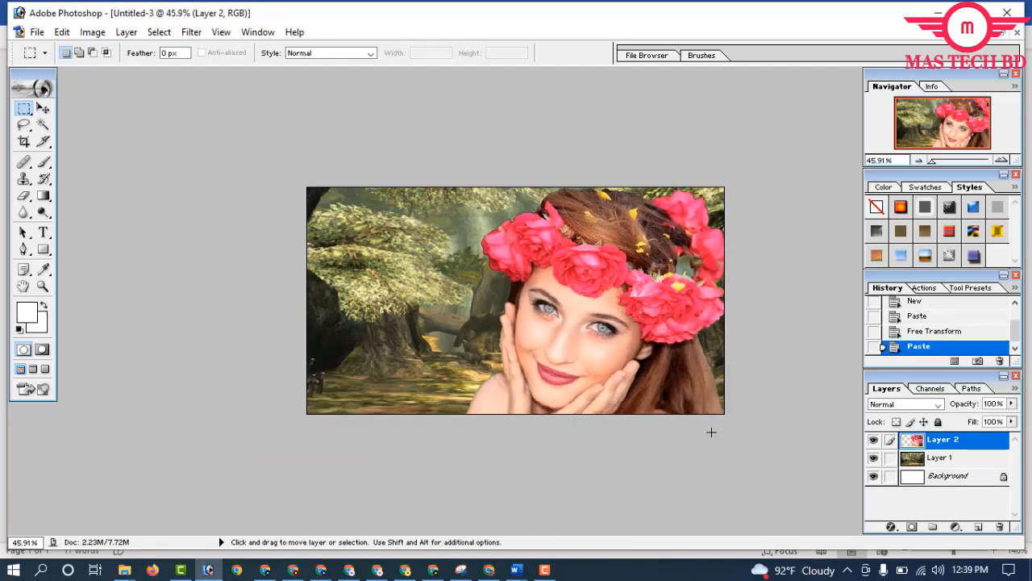
key(ctrl+t)
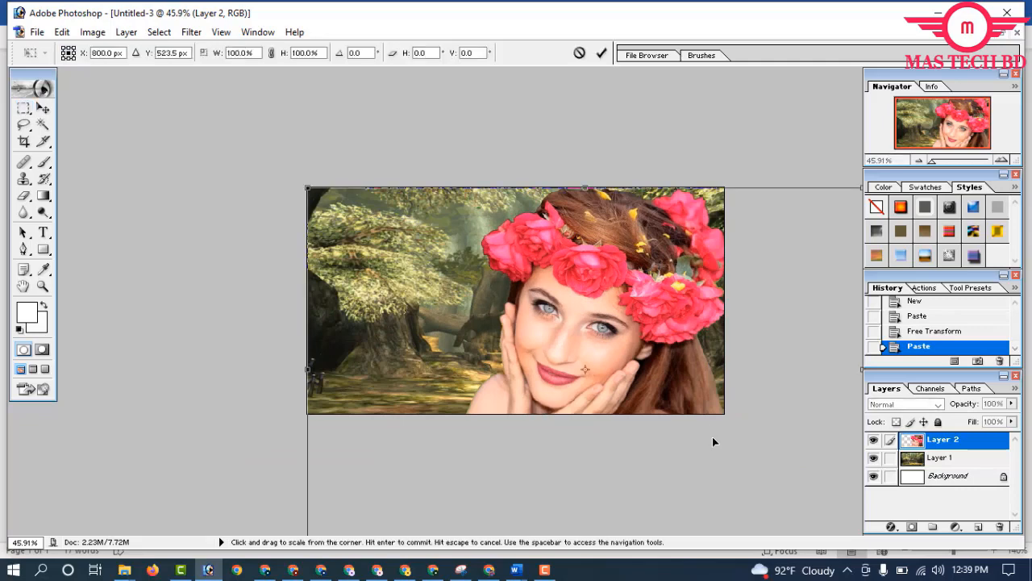
scroll(714, 439, down, 4)
drag(755, 475, 662, 385)
scroll(484, 326, up, 7)
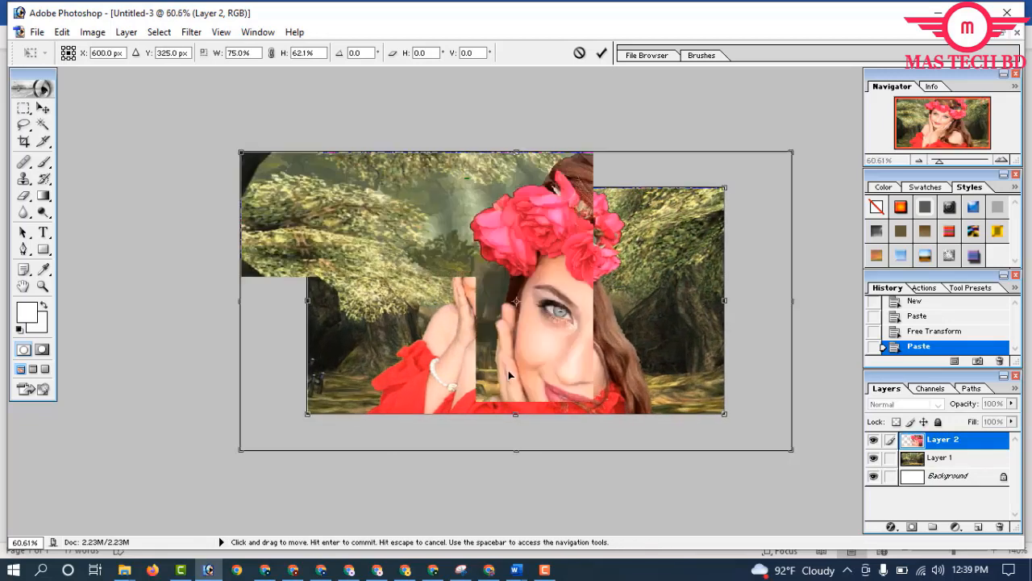
drag(234, 146, 234, 174)
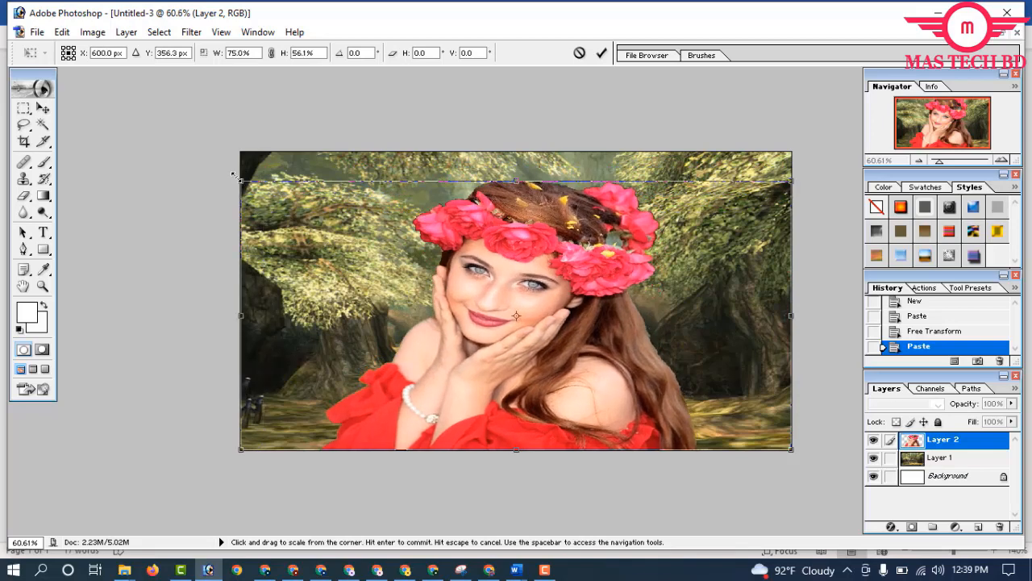
key(Return)
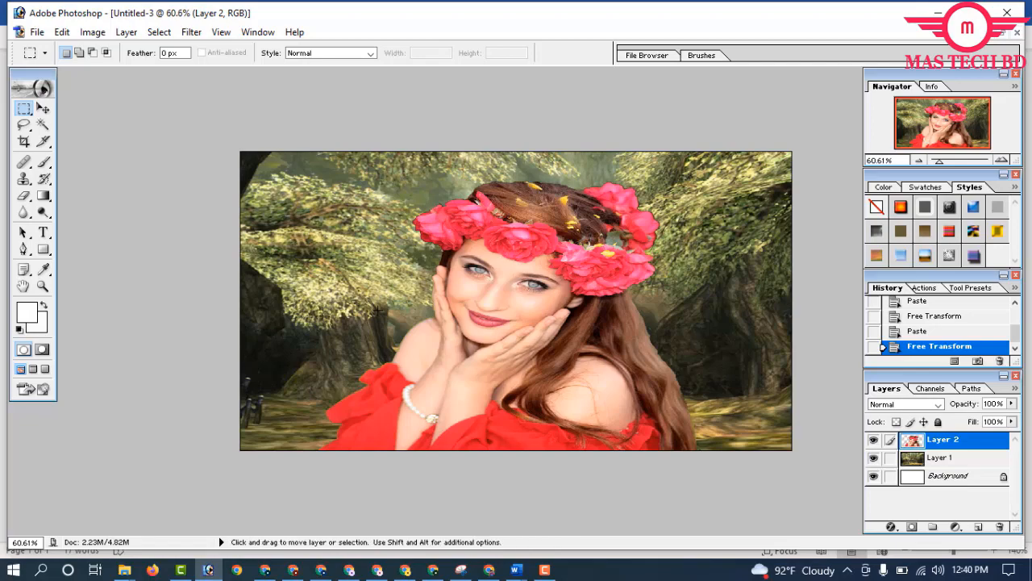
Darken the forest image on Layer 1 with Levels, setting the midtone input level to 0.69
key(ctrl+n)
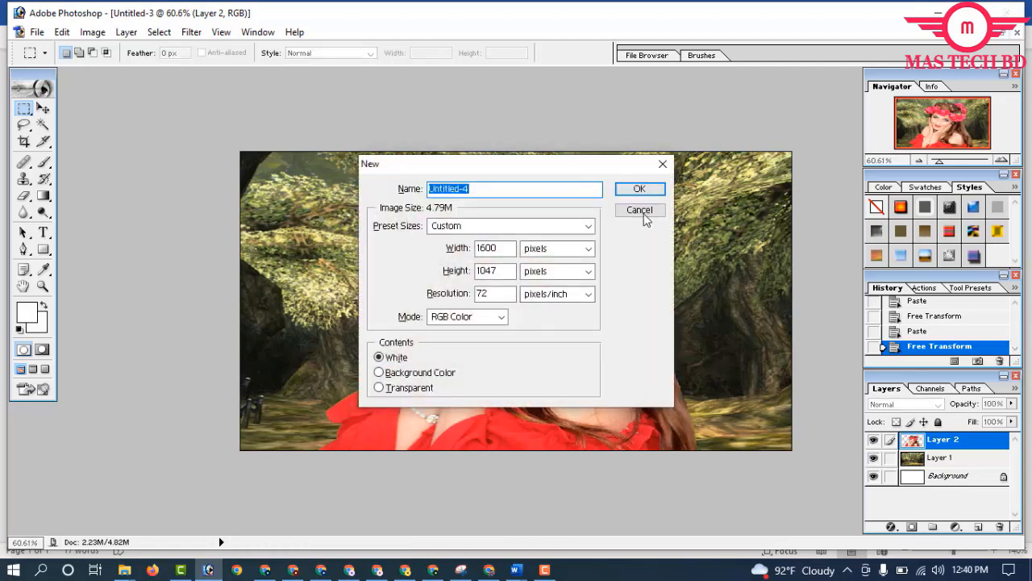
click(641, 212)
key(alt+bracketleft)
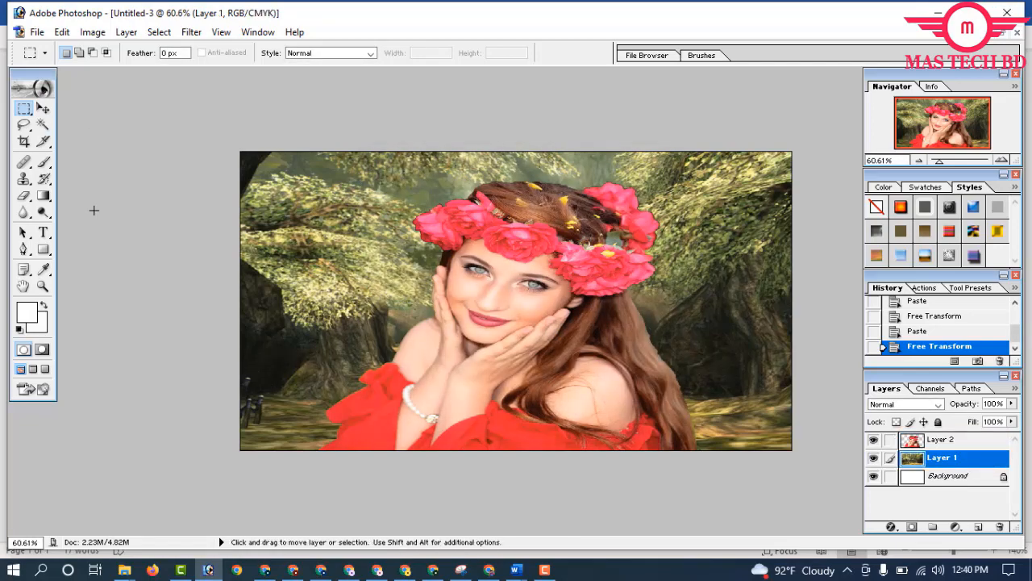
key(ctrl+l)
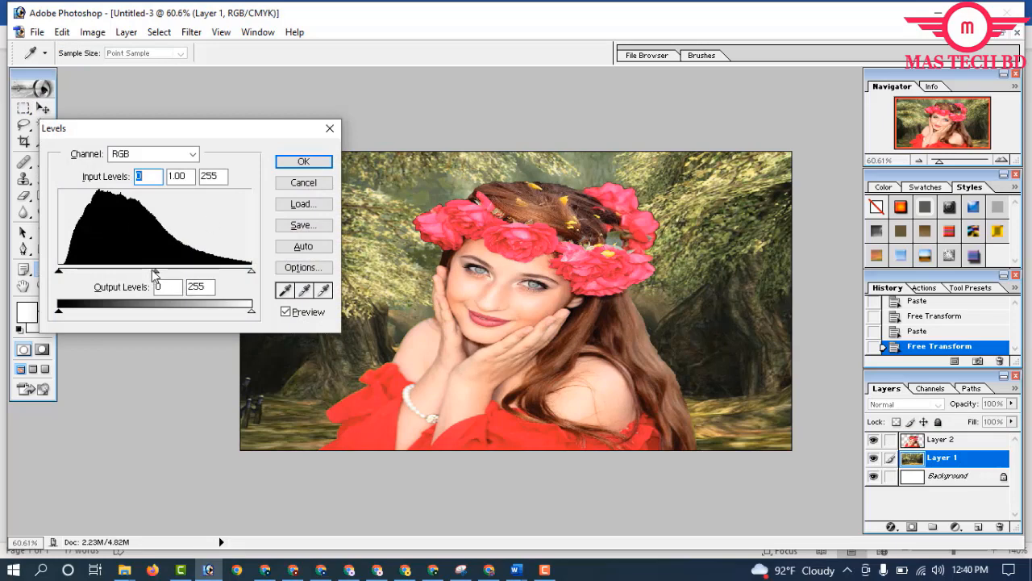
drag(154, 272, 179, 275)
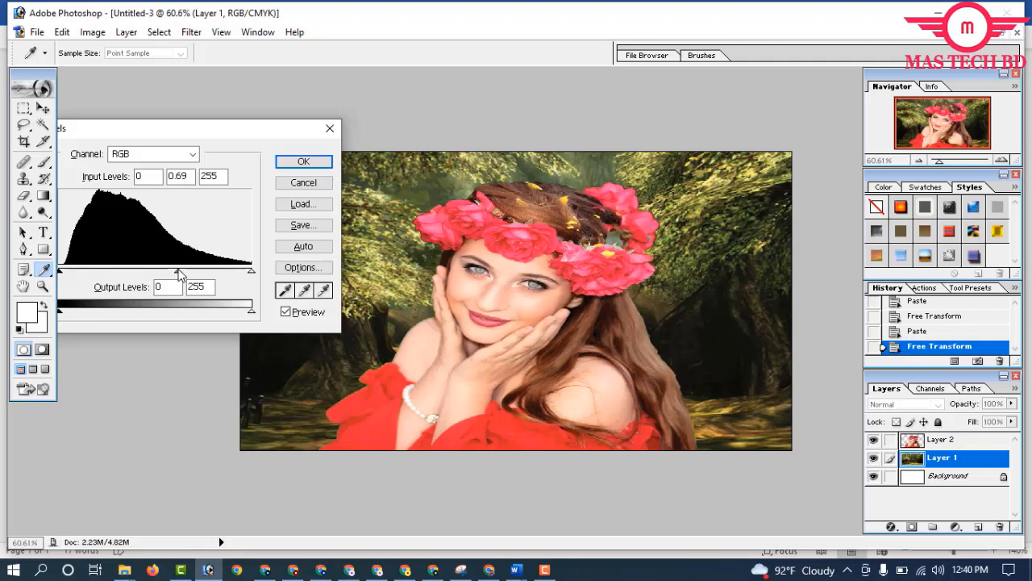
click(303, 162)
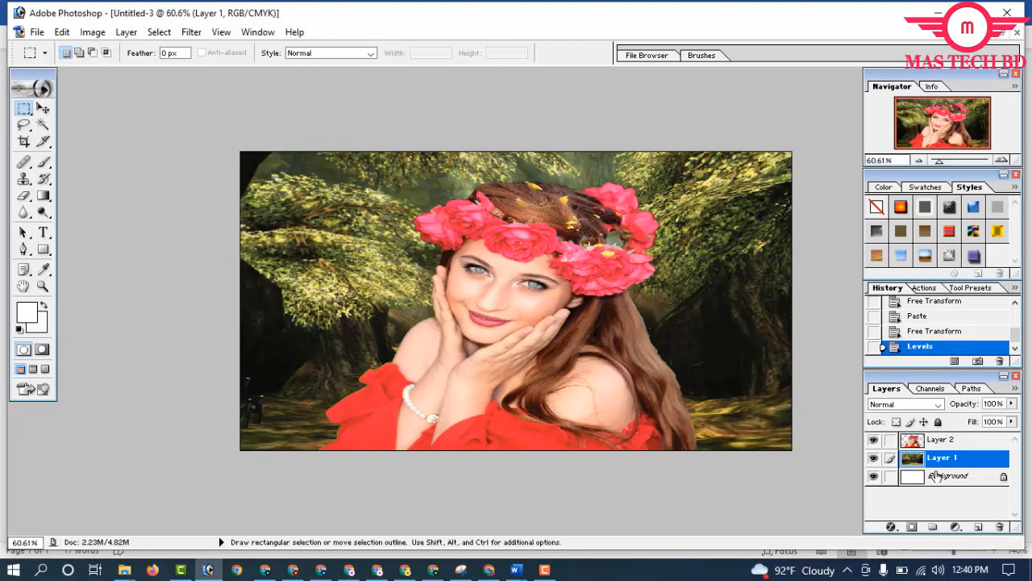
Darken the woman on Layer 2 with Levels, setting the midtone input level to 0.80
click(939, 443)
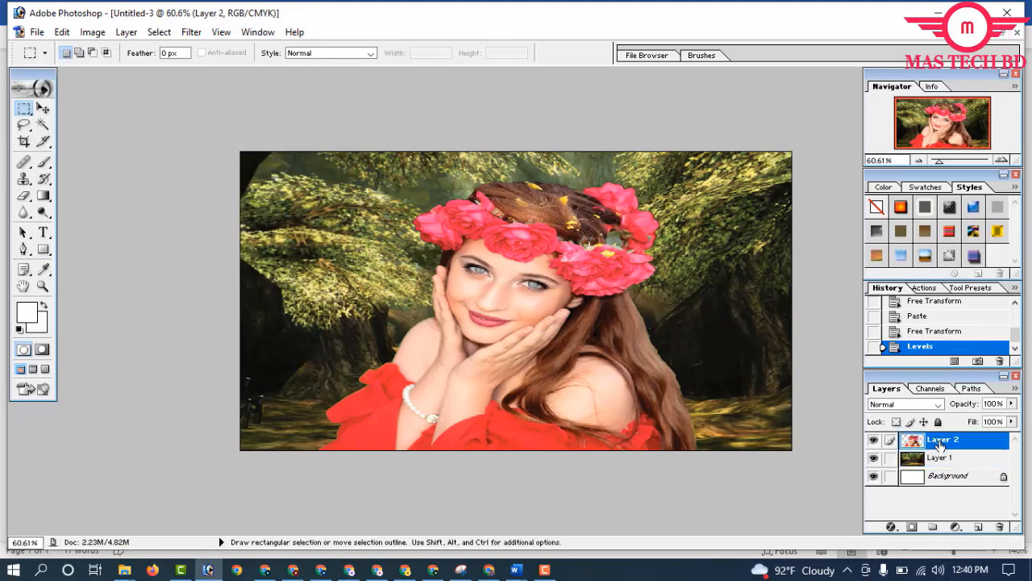
key(ctrl)
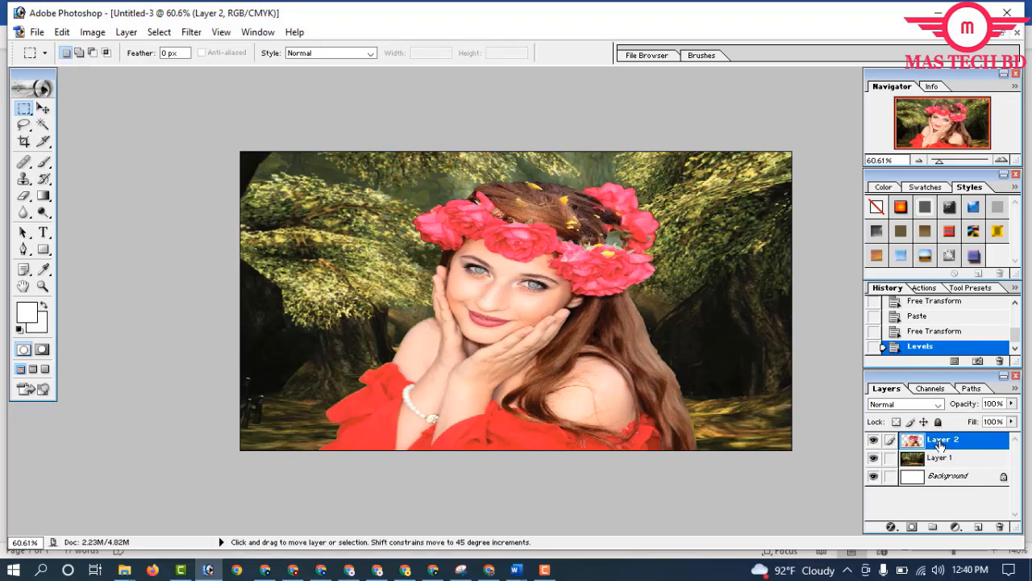
key(ctrl+l)
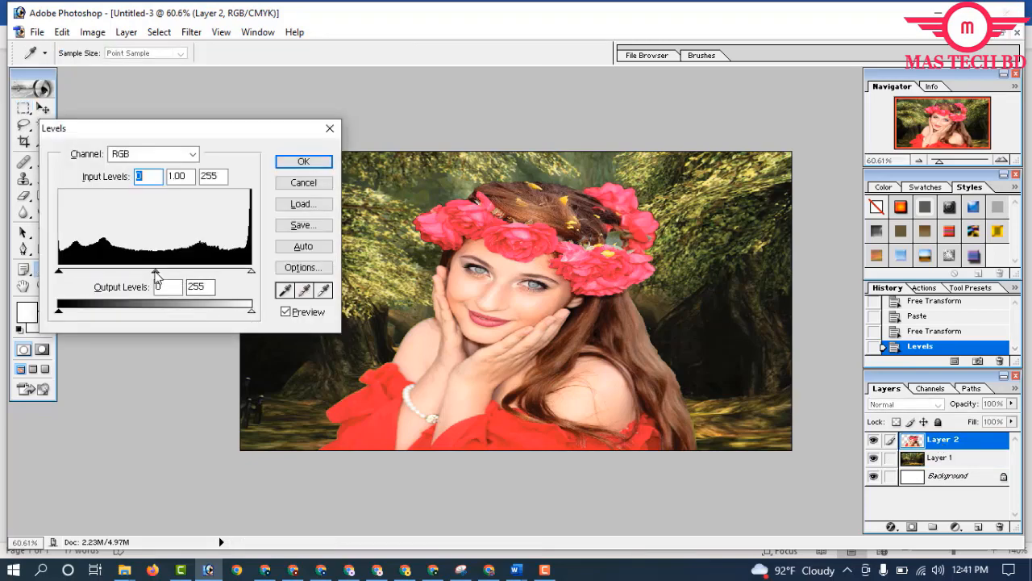
drag(156, 275, 170, 275)
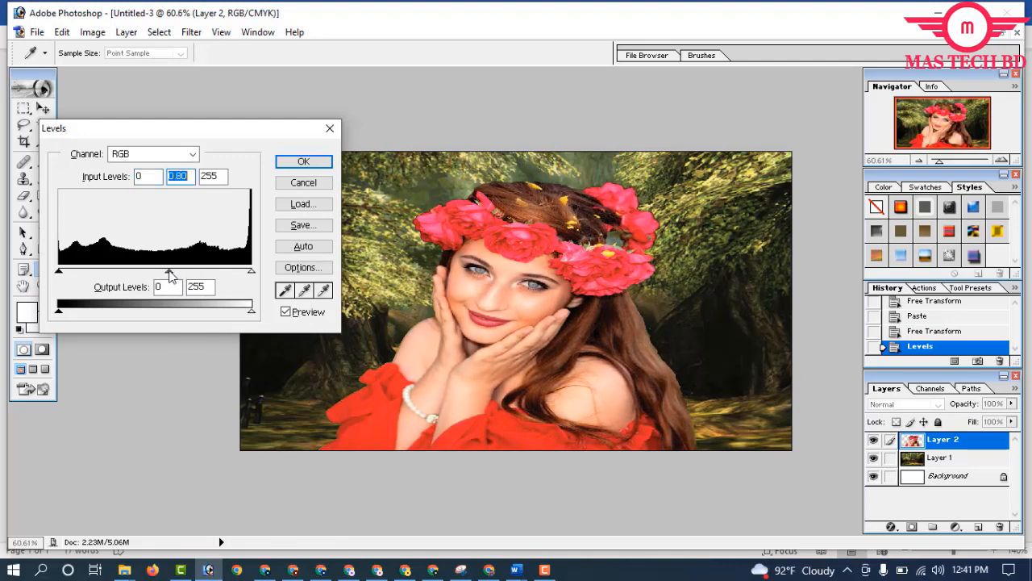
key(Return)
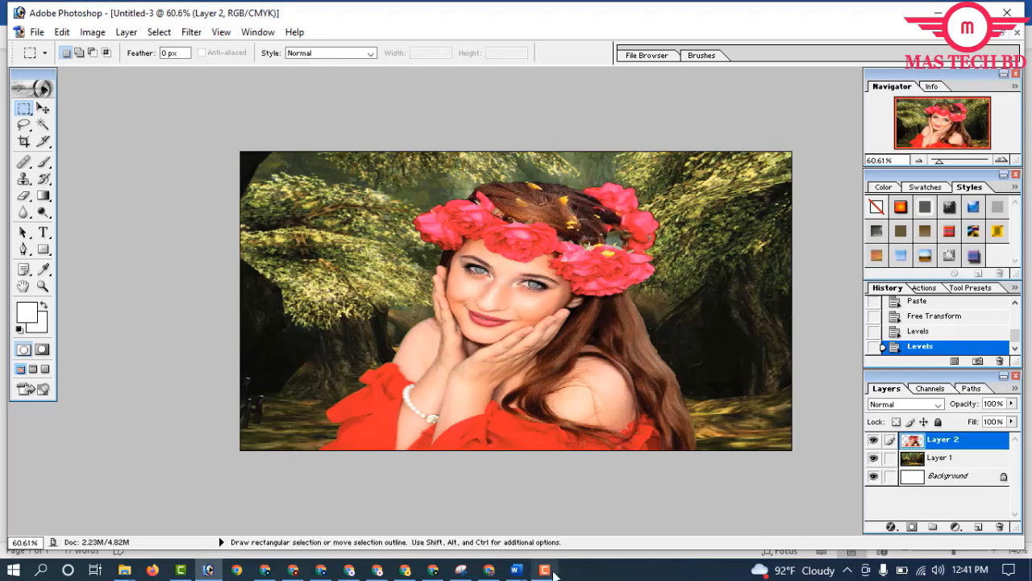
click(545, 569)
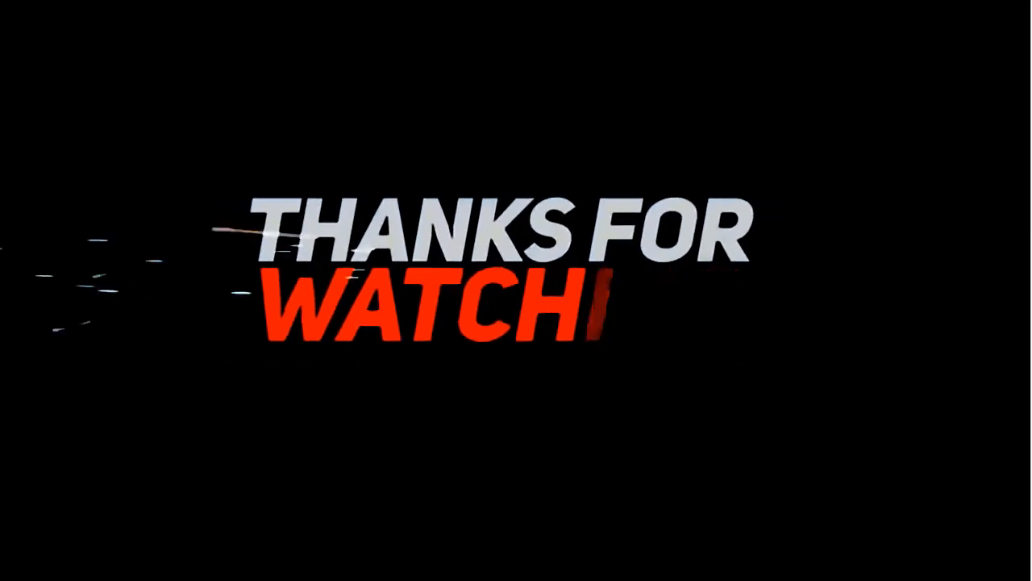